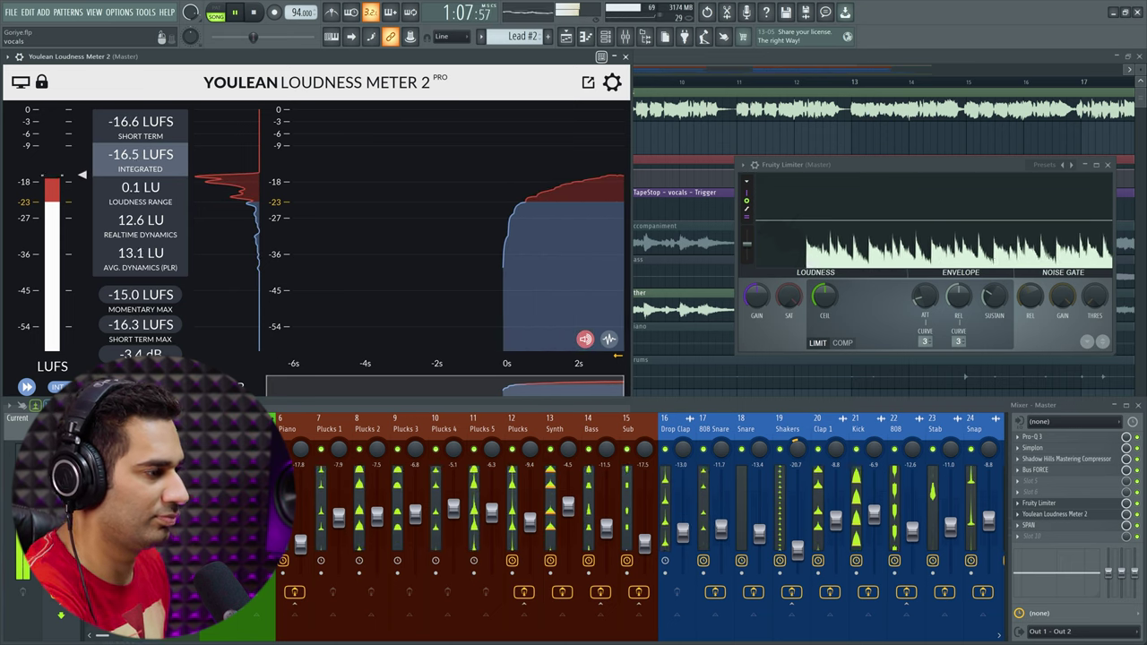
- Stop playback, reposition and enlarge the Fruity Limiter on the master, and hide the mixer
left_click(258, 12)
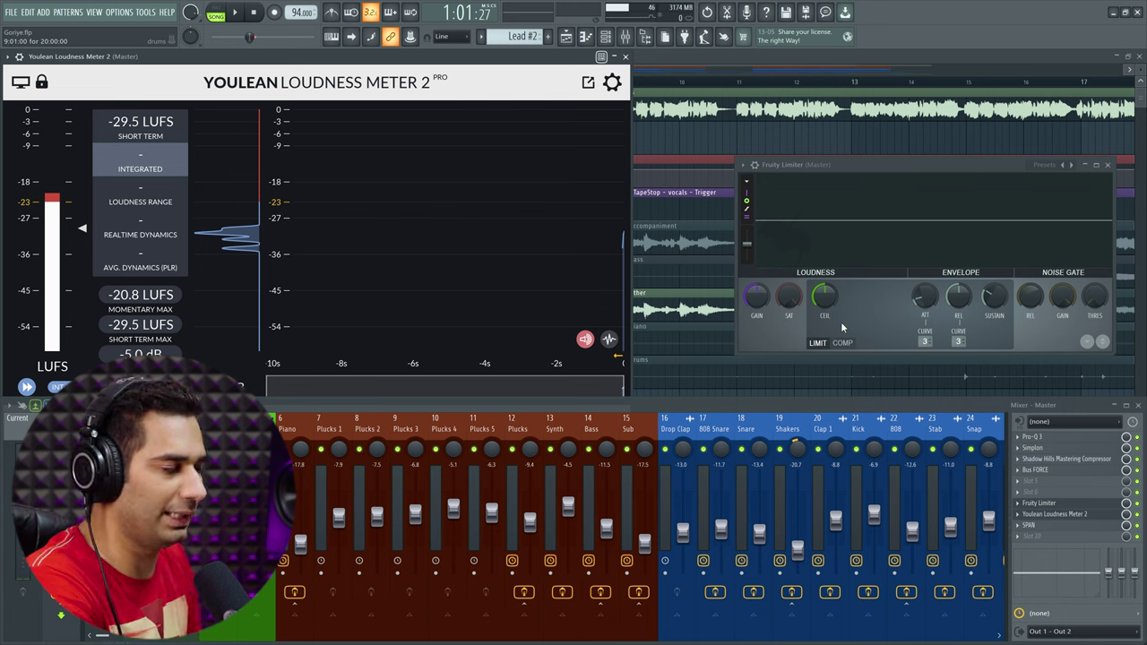
left_click_drag(866, 172, 785, 166)
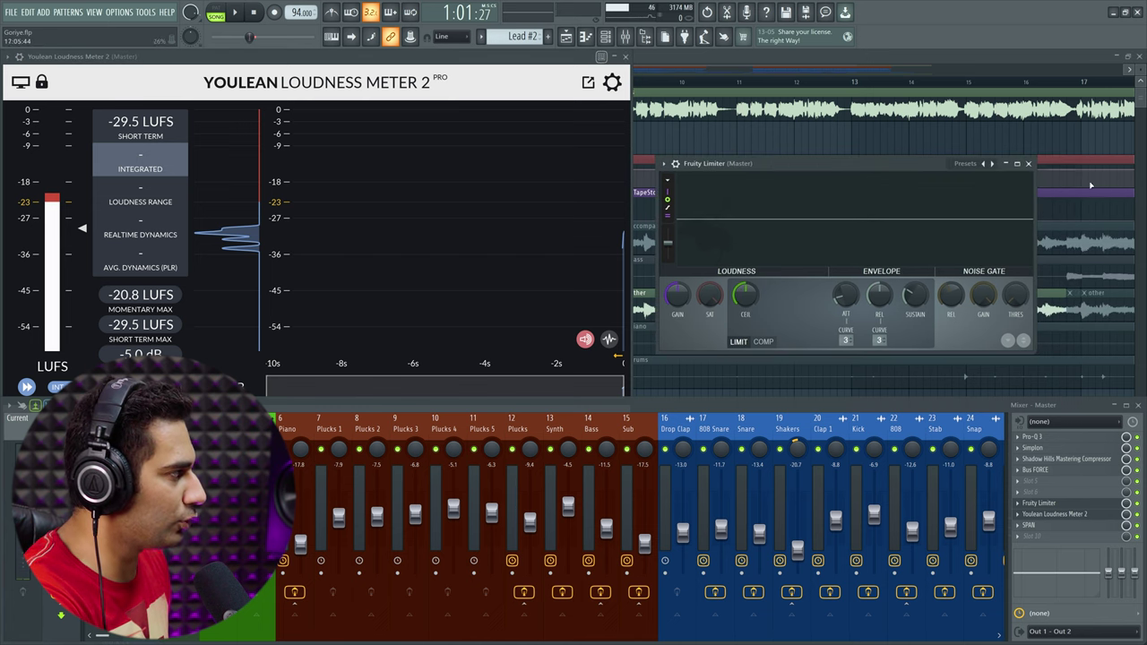
left_click(1018, 165)
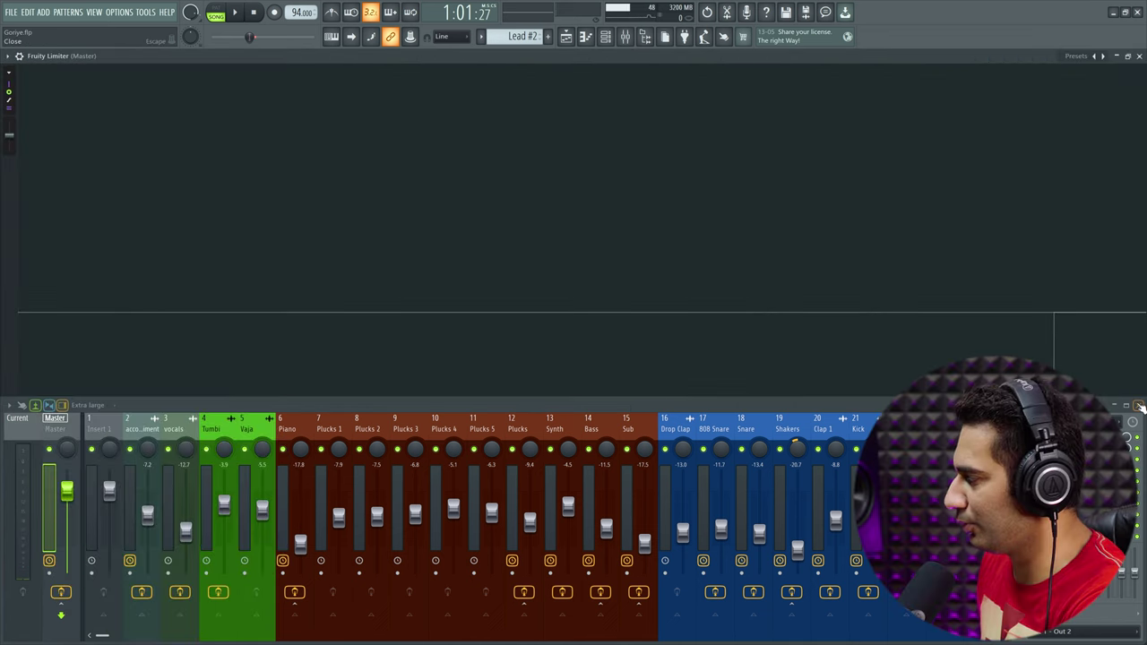
left_click(1140, 407)
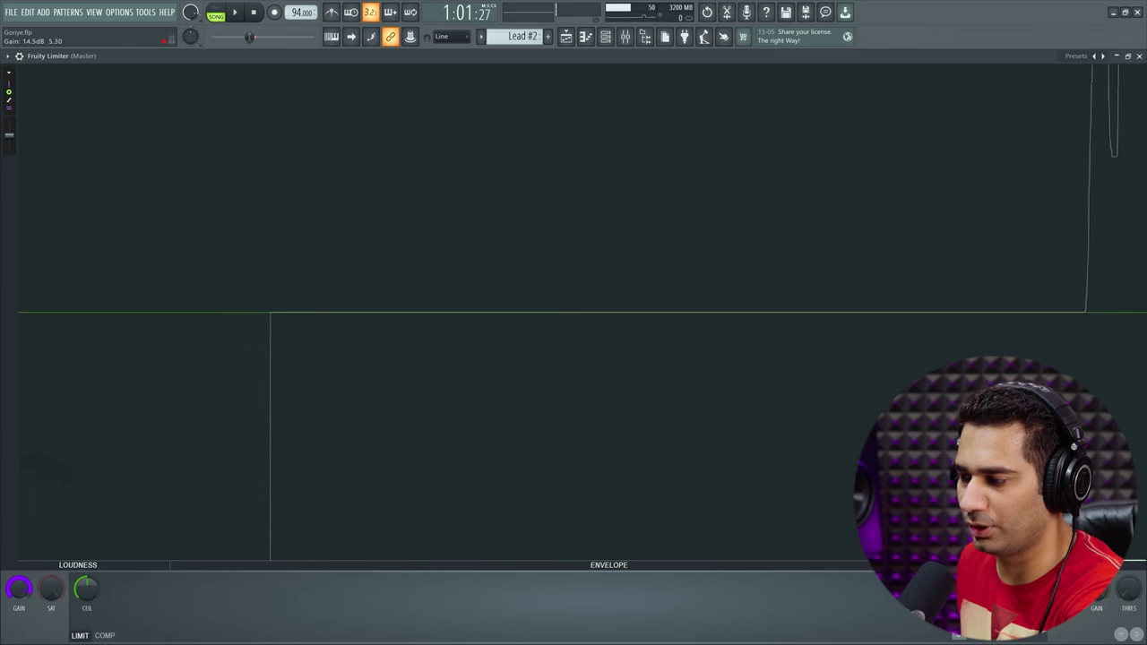
- Try boosting the Fruity Limiter's gain, and reset the gain to its default
left_click_drag(19, 589, 19, 572)
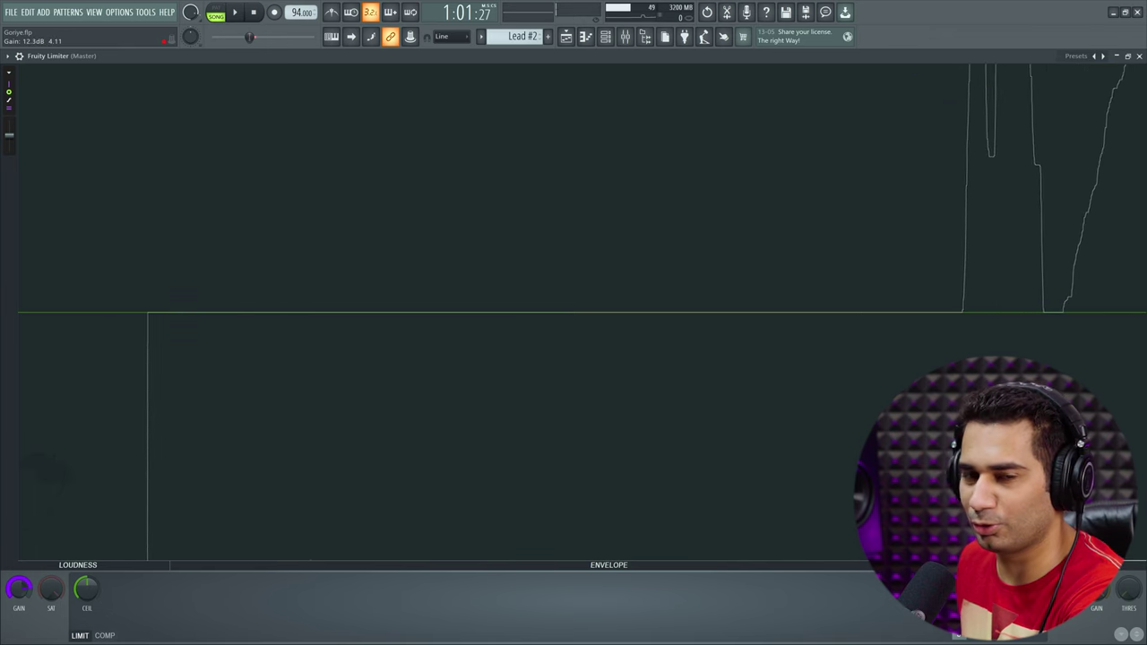
right_click(23, 589)
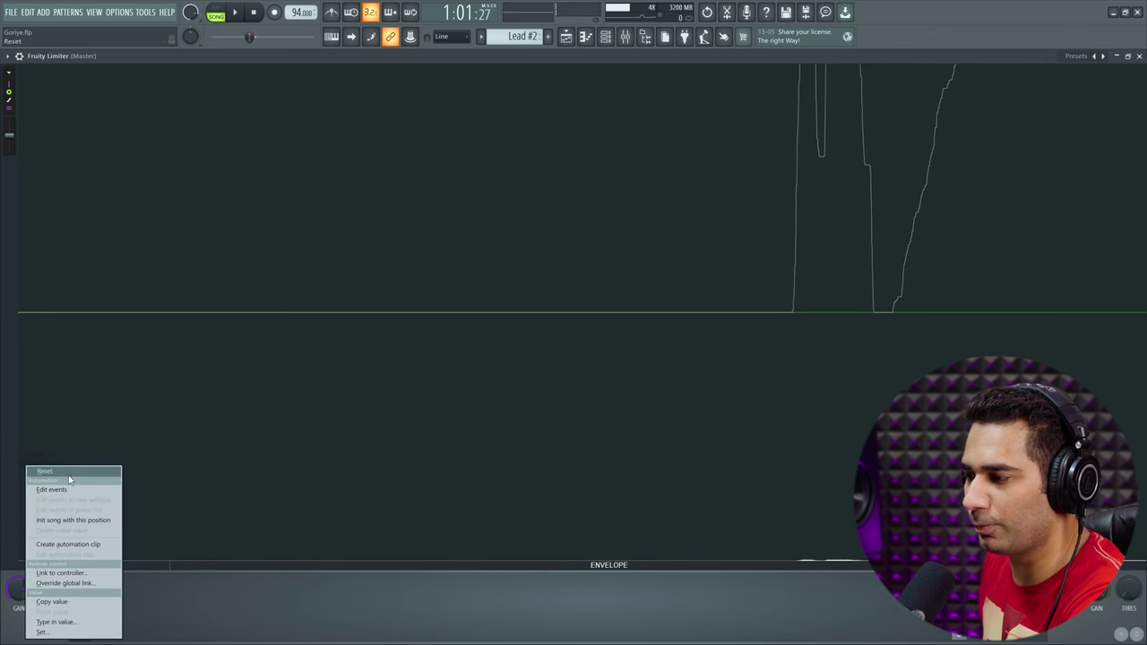
left_click(69, 473)
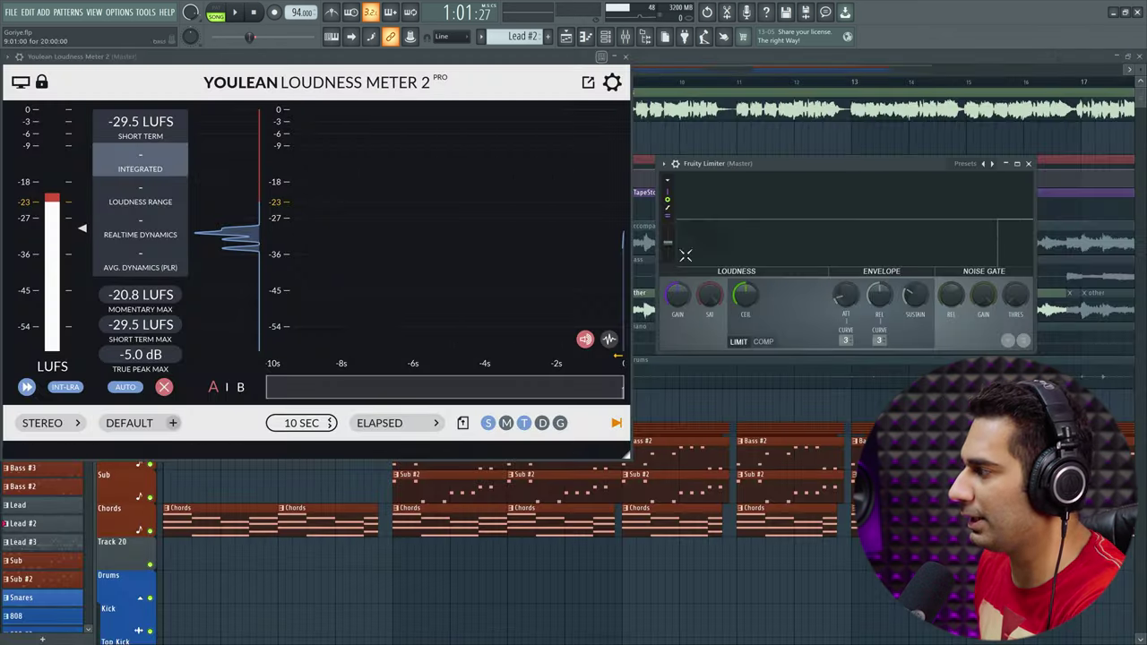
- Reopen the mixer and raise the master limiter's gain to about 2.3 dB while the song plays
left_click(625, 36)
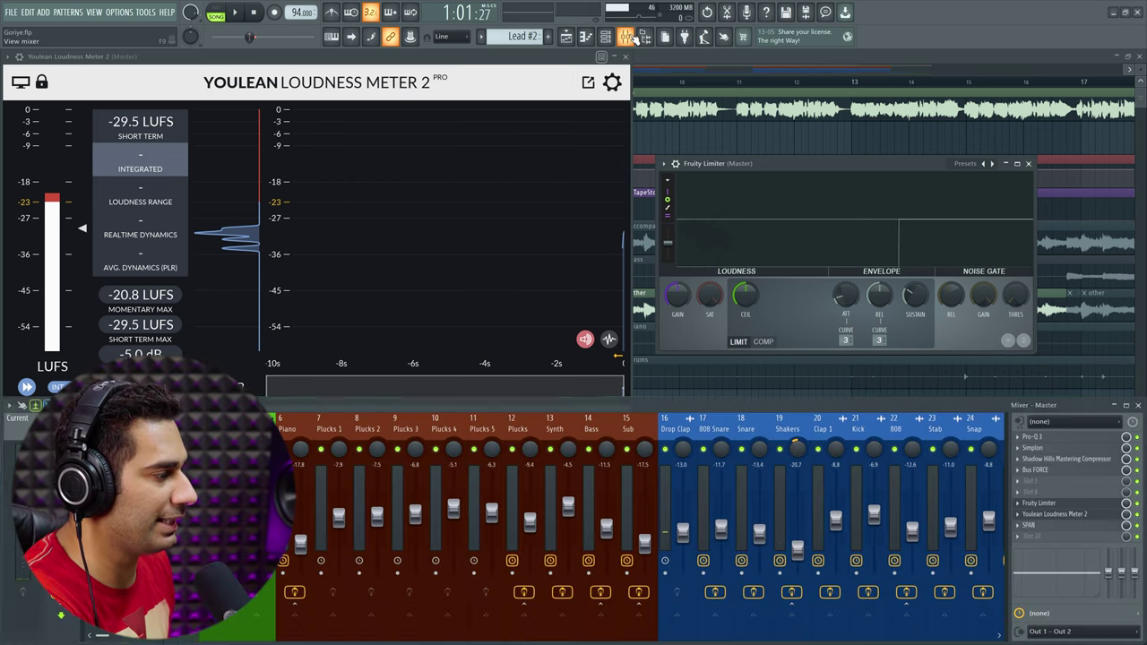
left_click(247, 15)
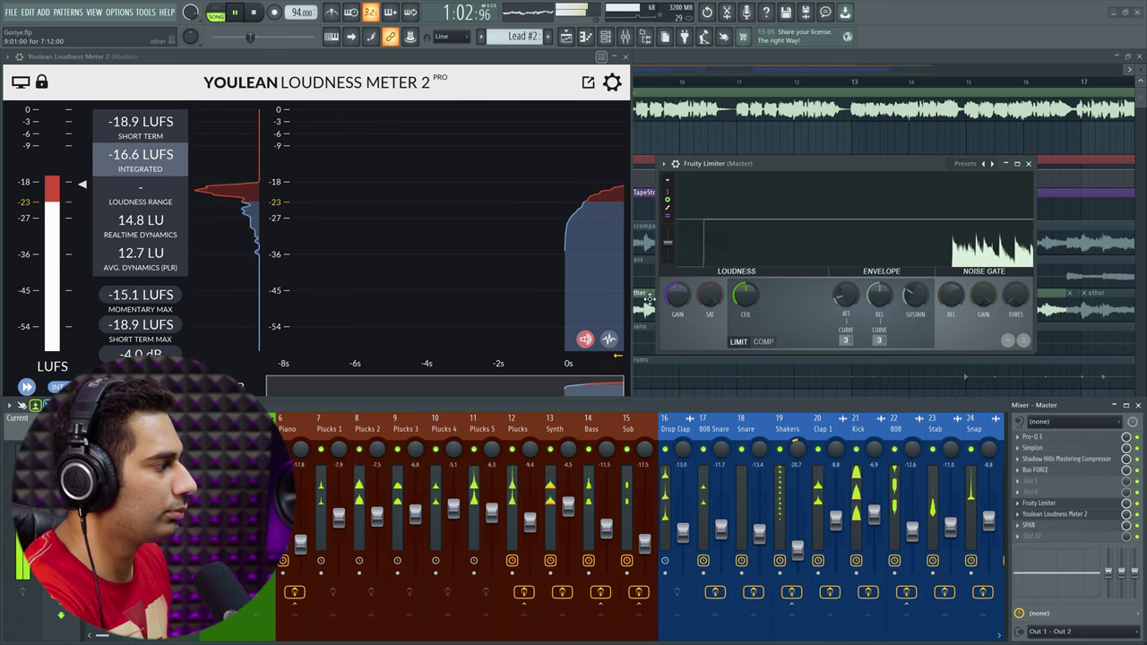
left_click_drag(678, 295, 677, 285)
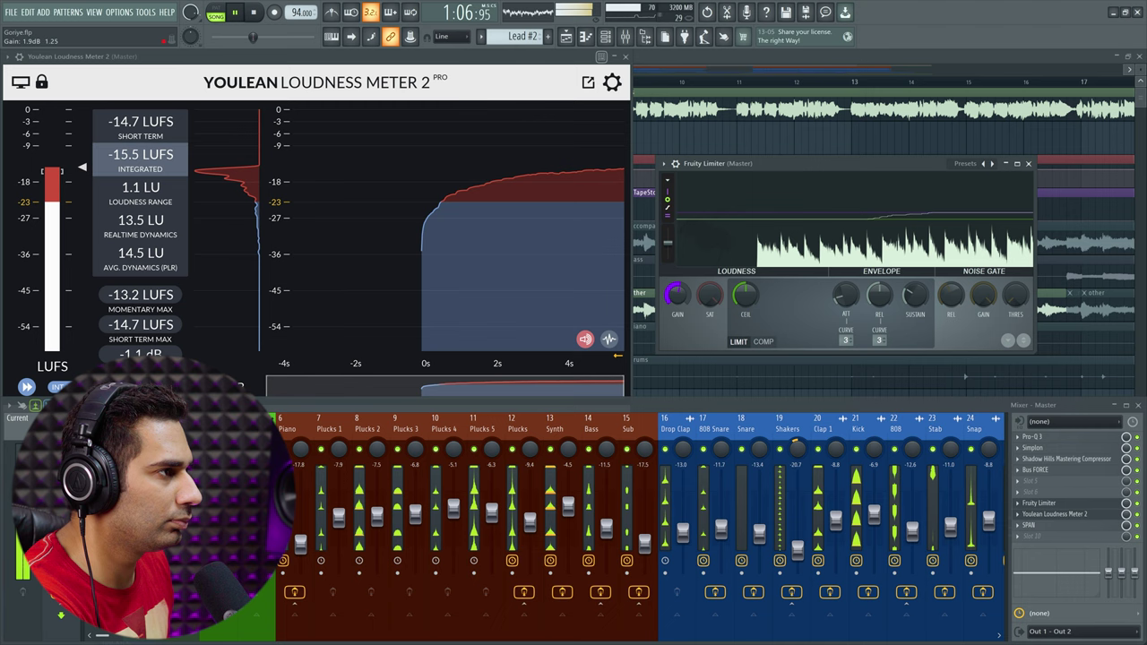
left_click_drag(678, 294, 678, 292)
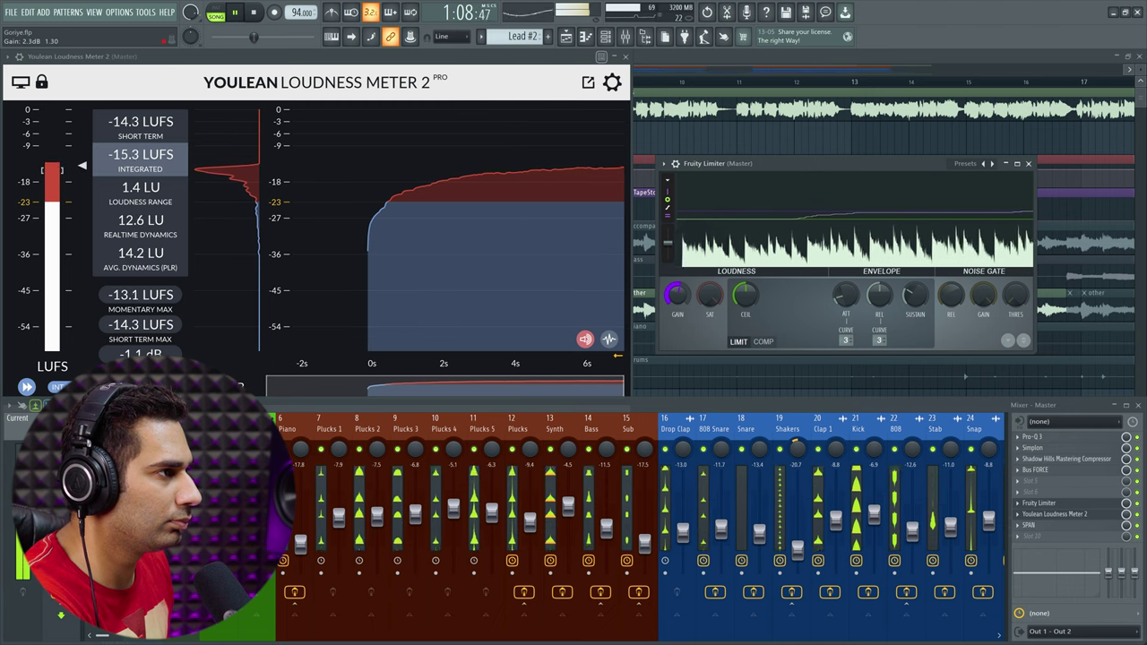
left_click(256, 11)
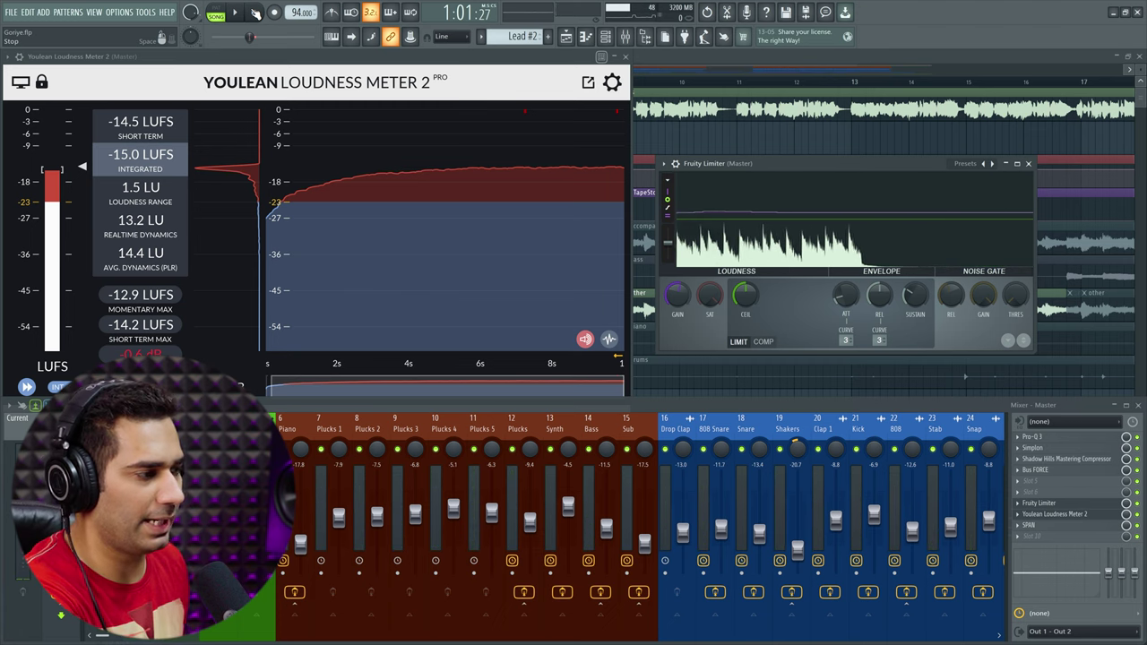
- Reset the loudness meter, replay the song and raise the limiter's gain to 2.8 dB
left_click(95, 387)
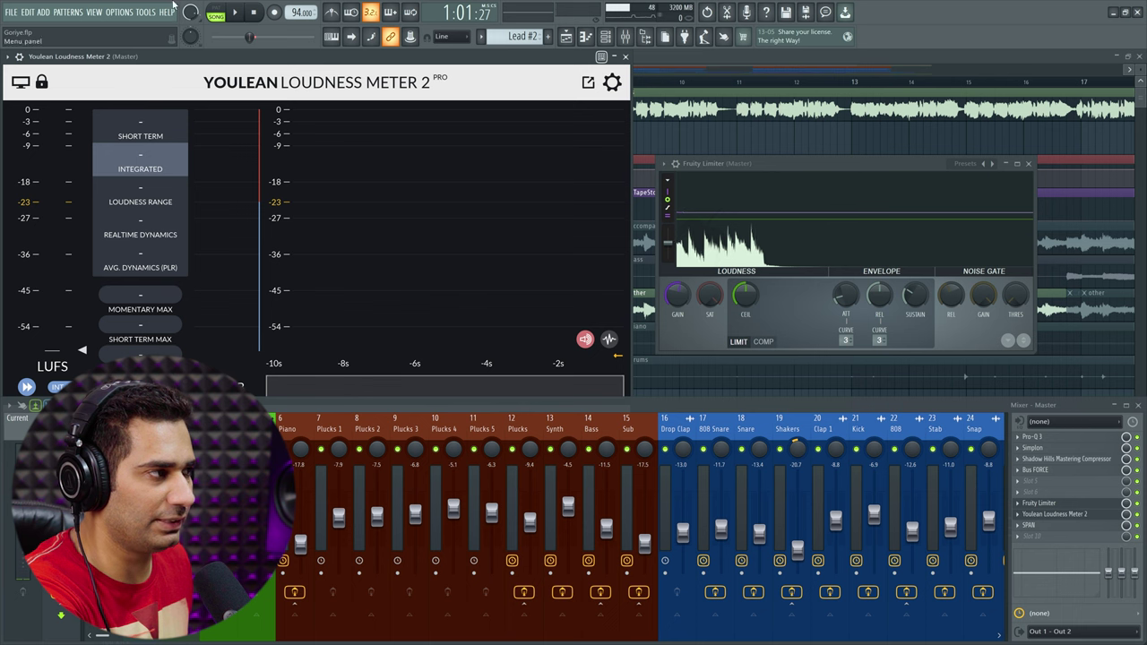
left_click(239, 12)
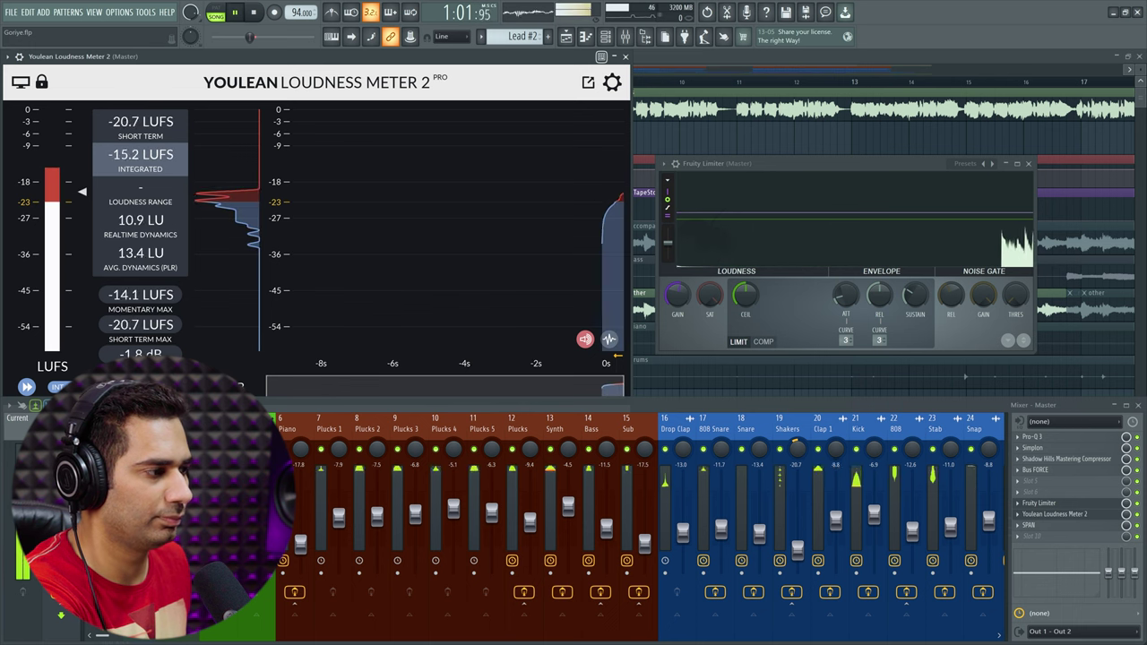
left_click(95, 387)
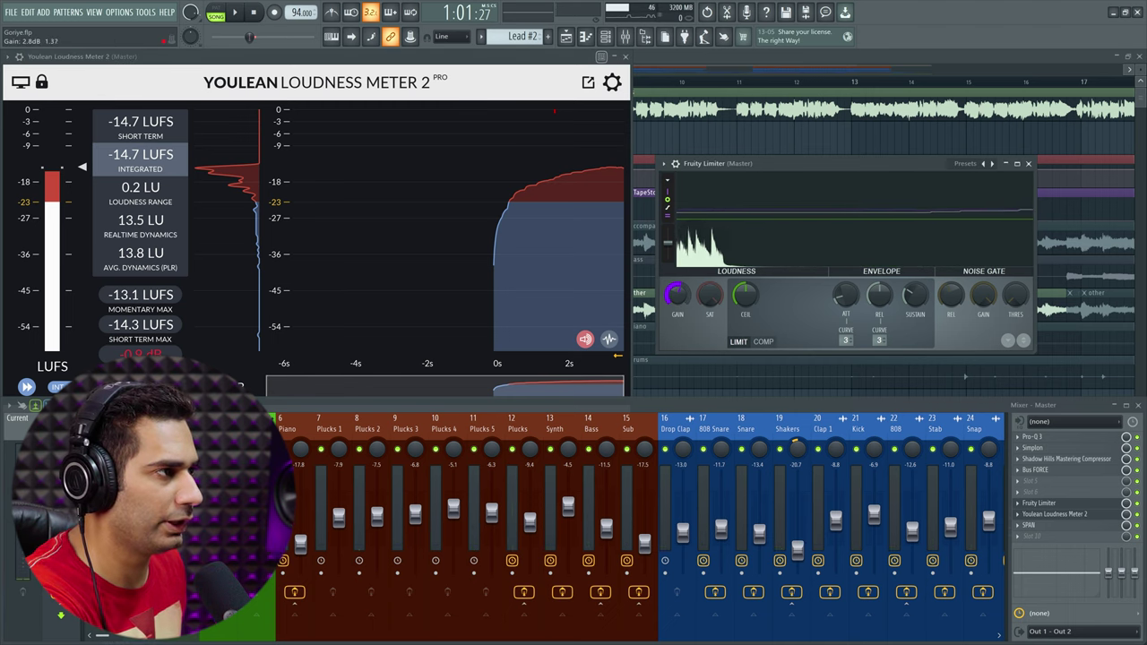
- Replay the song with a restarted loudness measurement, and check the level with the Fruity Limiter bypassed and enabled
left_click(233, 13)
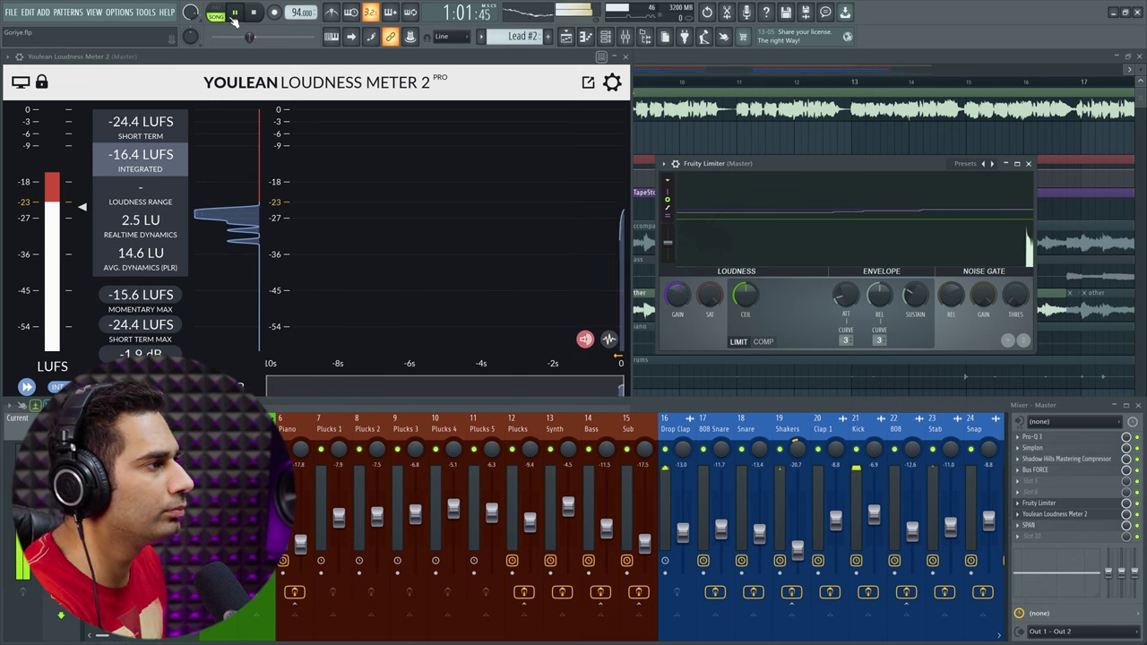
left_click(227, 386)
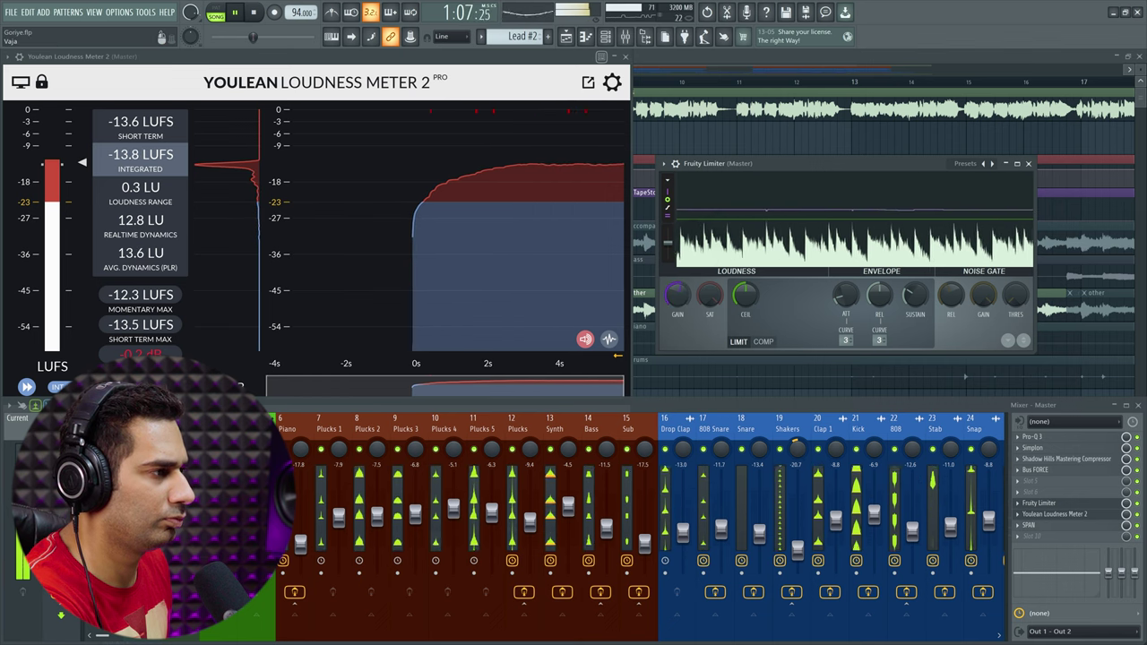
left_click(108, 387)
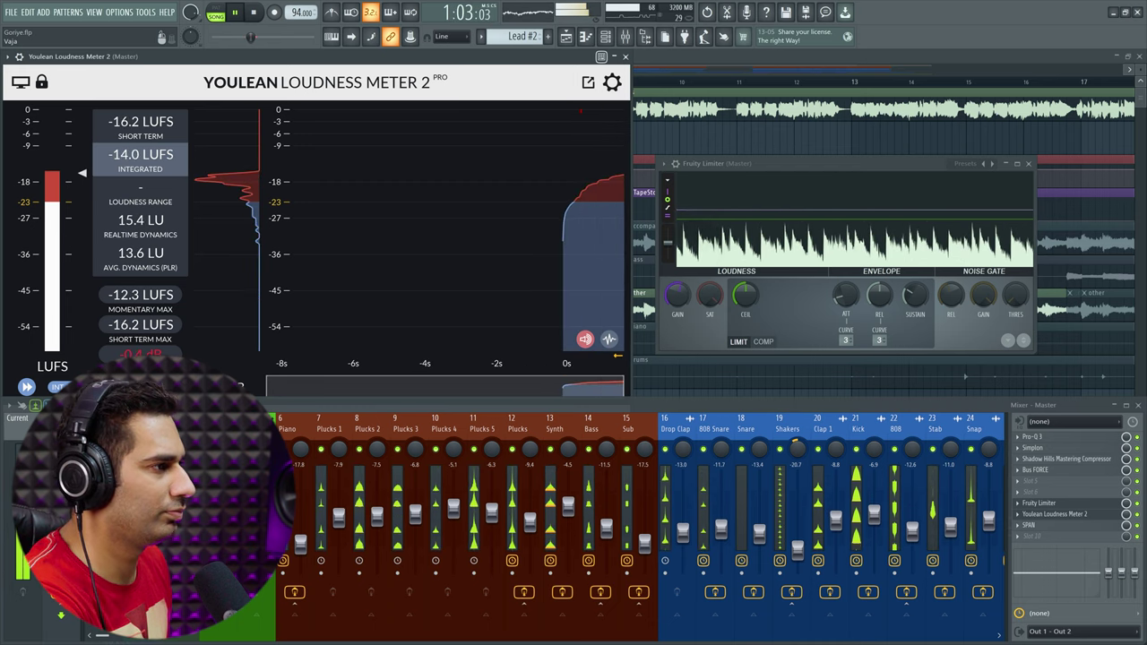
left_click(257, 12)
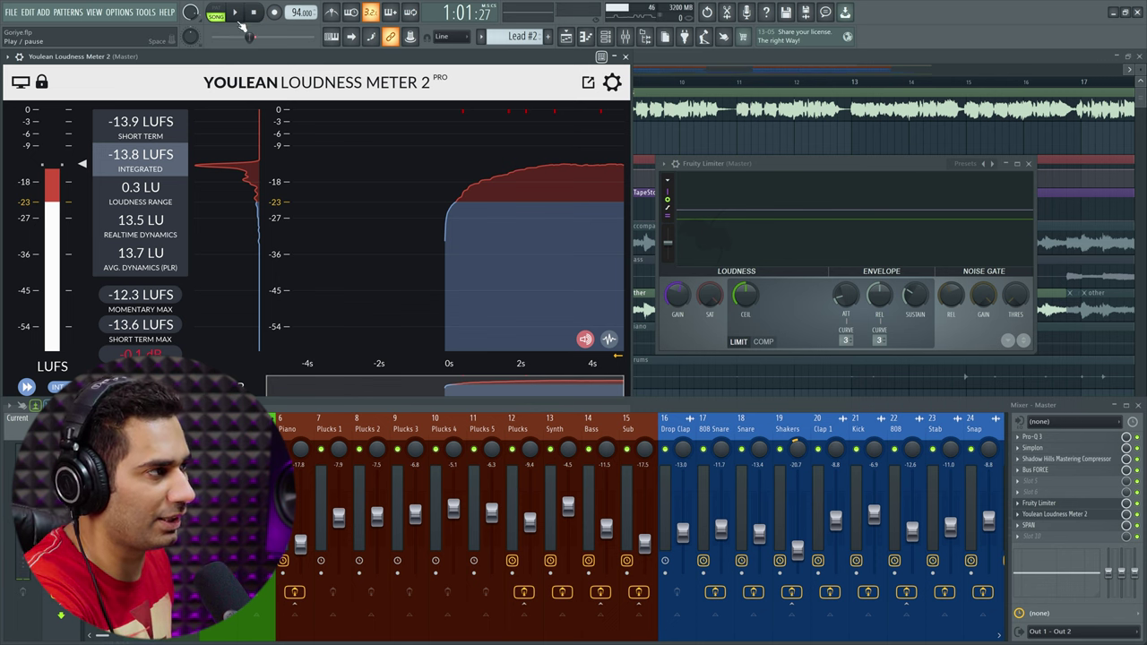
left_click(233, 20)
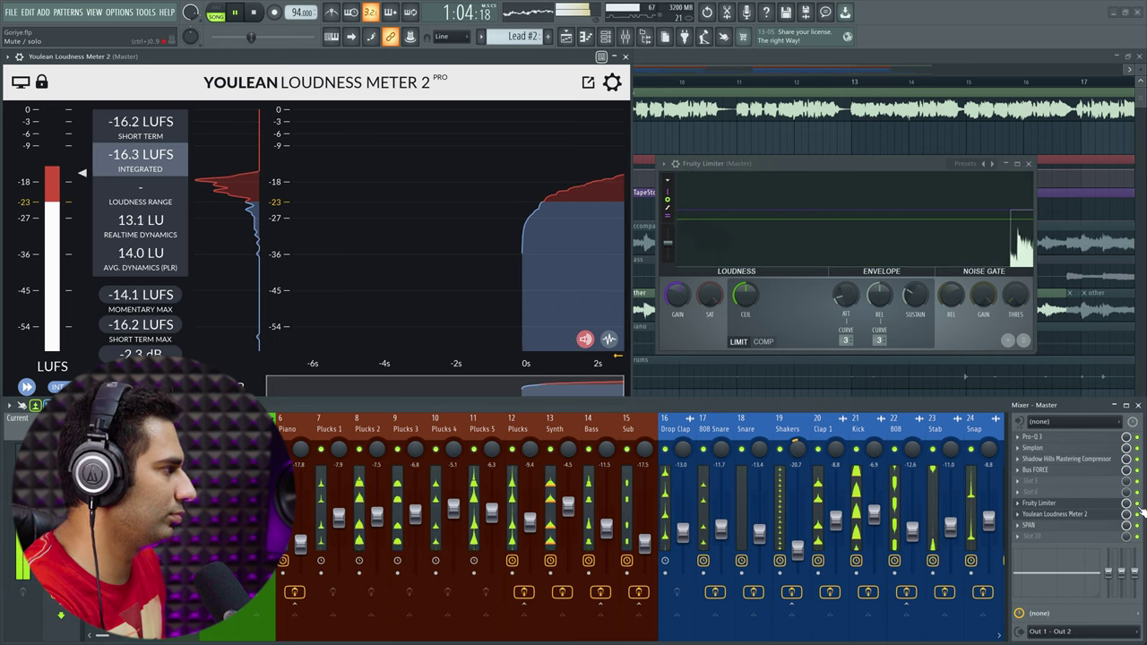
left_click(255, 16)
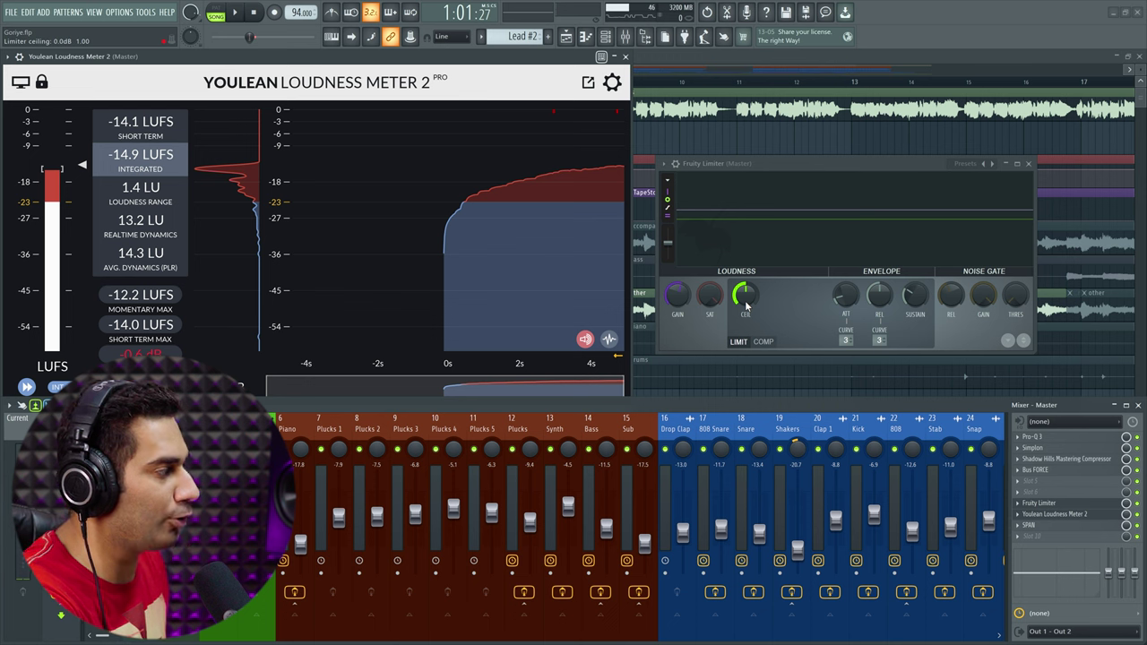
- Set the limiter's ceiling to -1.0 dB and replay the song to remeasure its loudness and true peak
left_click(746, 306)
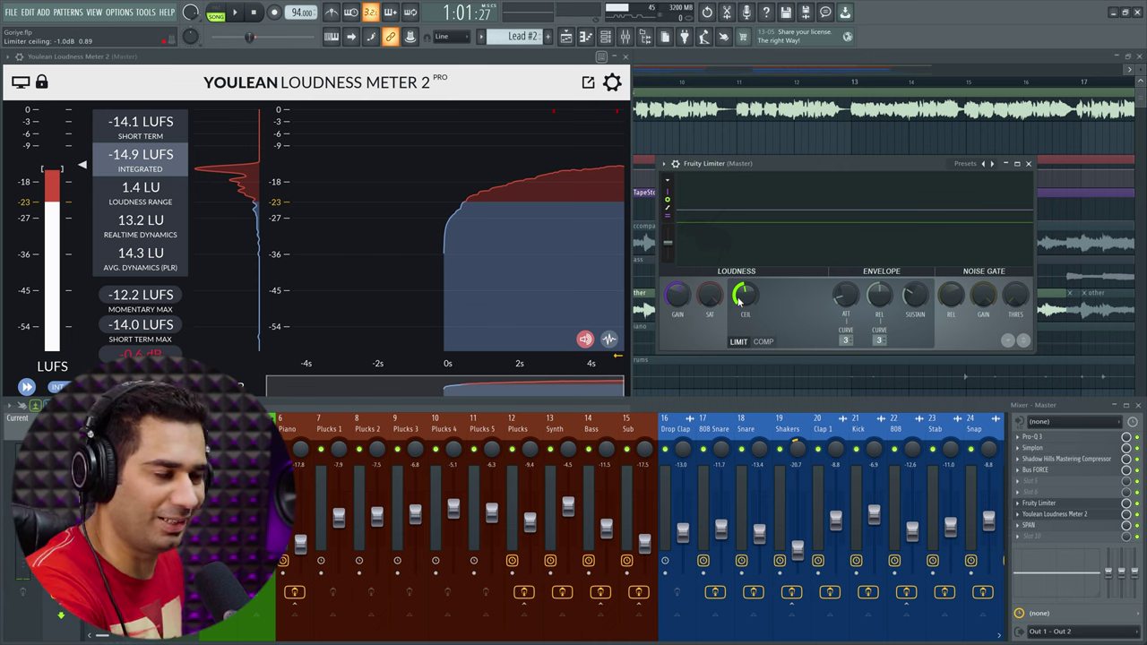
key("space")
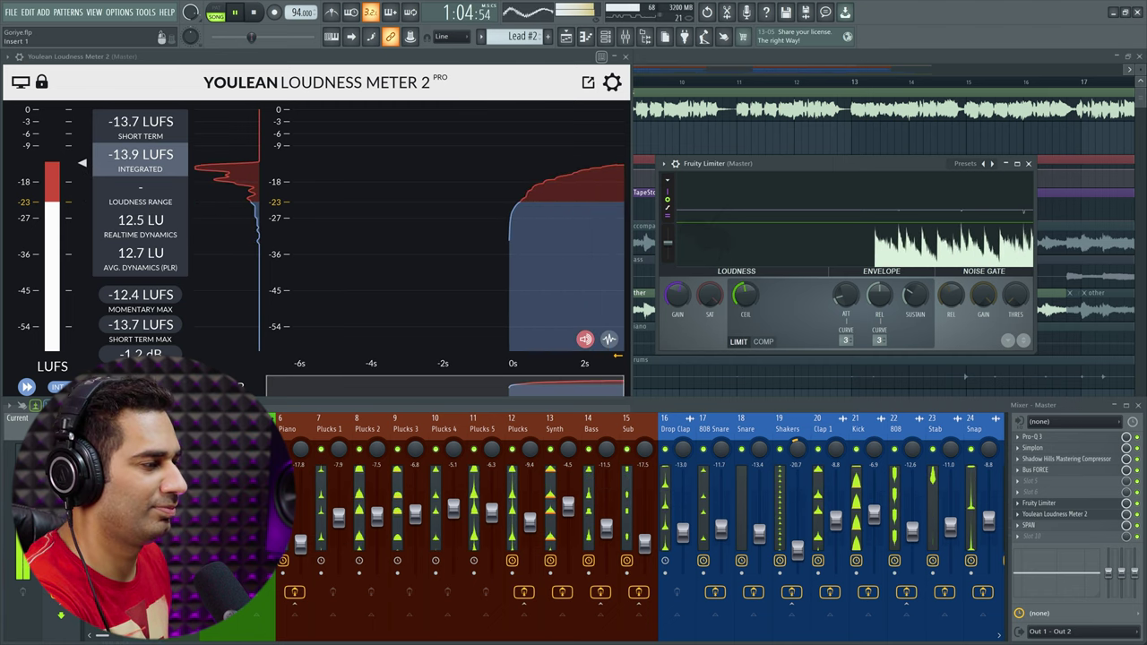
left_click(88, 387)
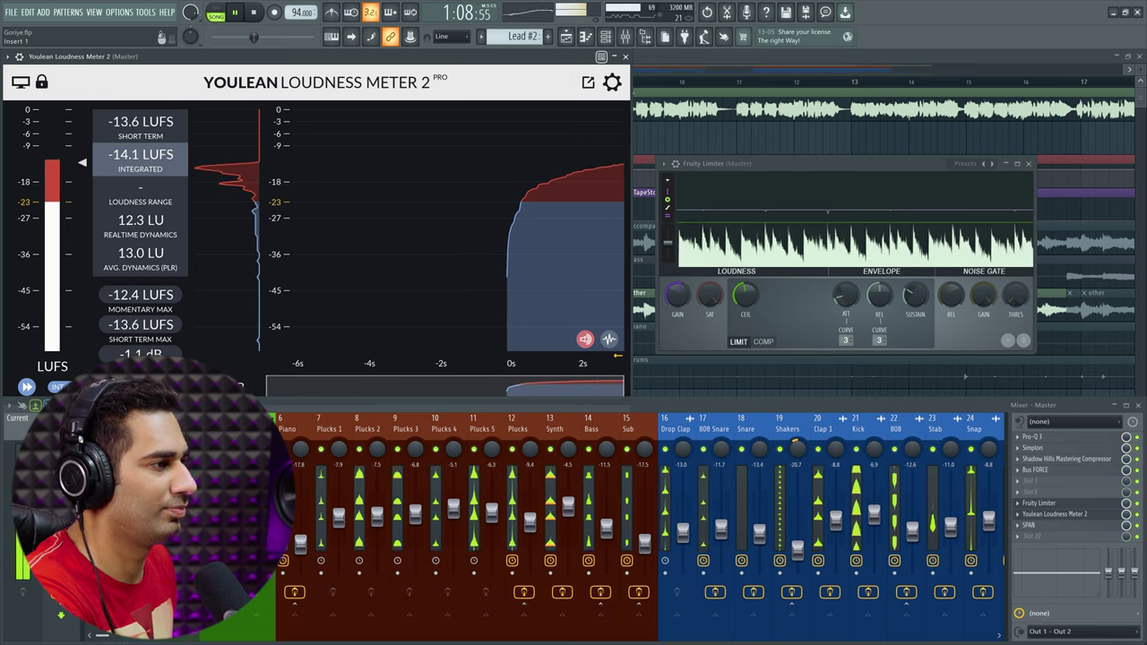
left_click(255, 12)
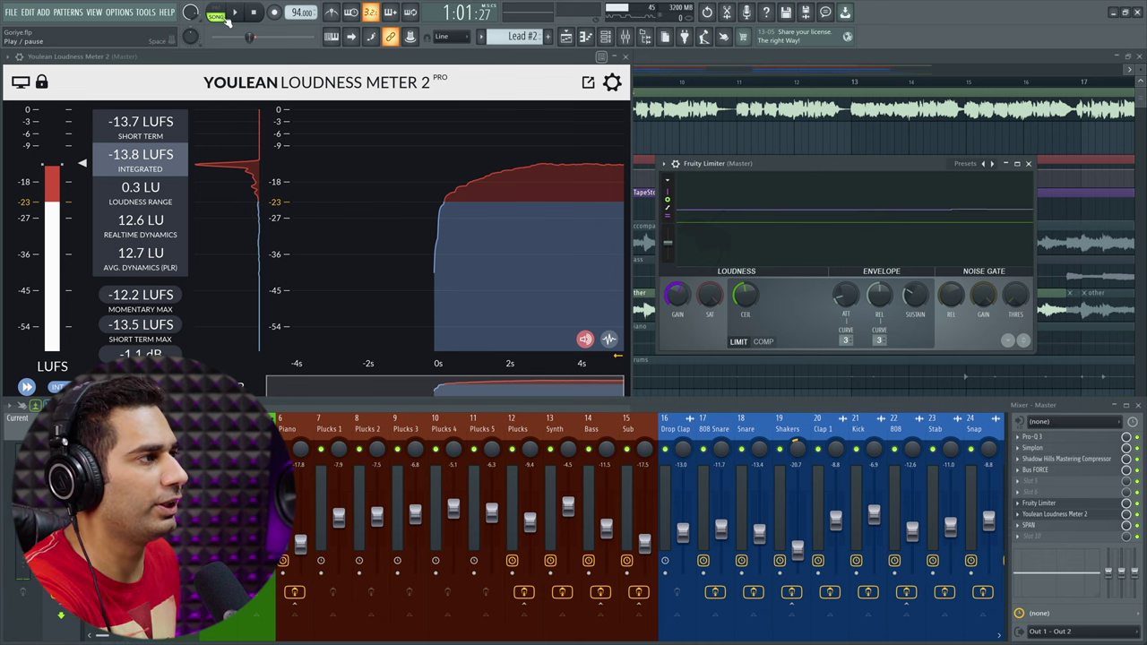
left_click(233, 12)
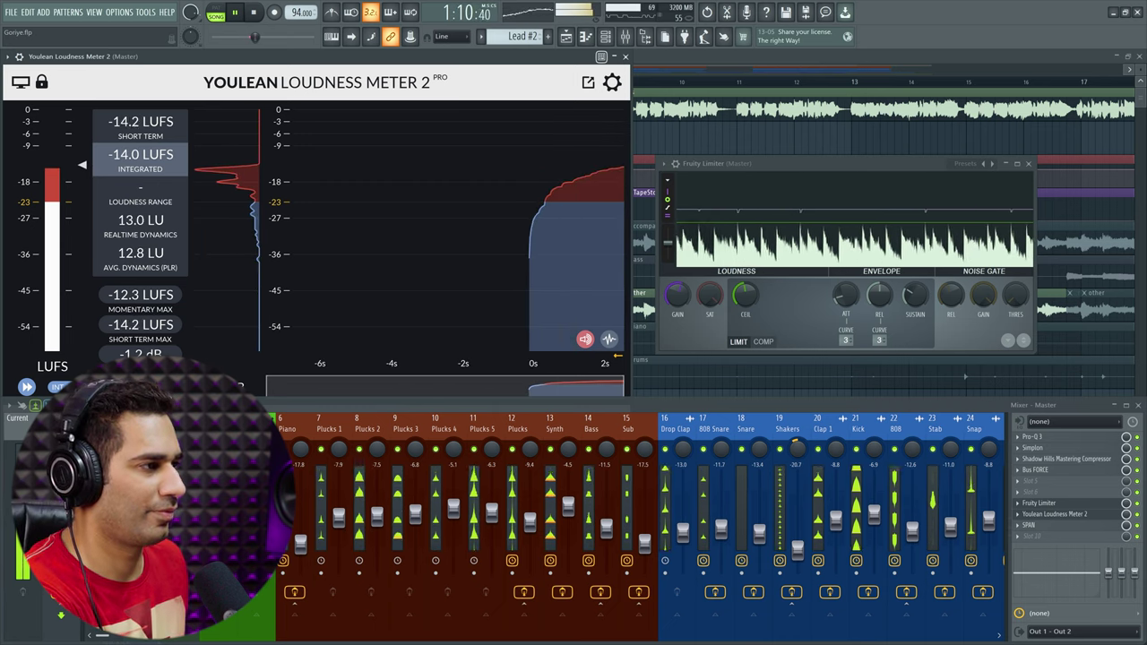
key("space")
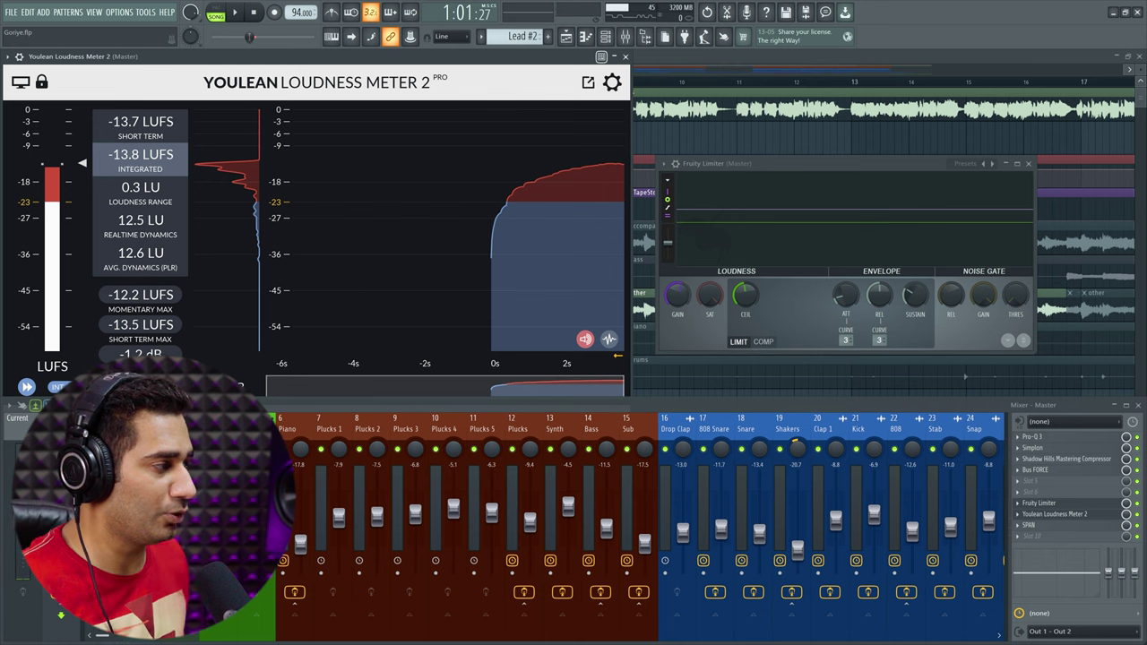
- Raise the limiter's gain further and replay the song to measure its integrated loudness
left_click_drag(679, 297, 690, 295)
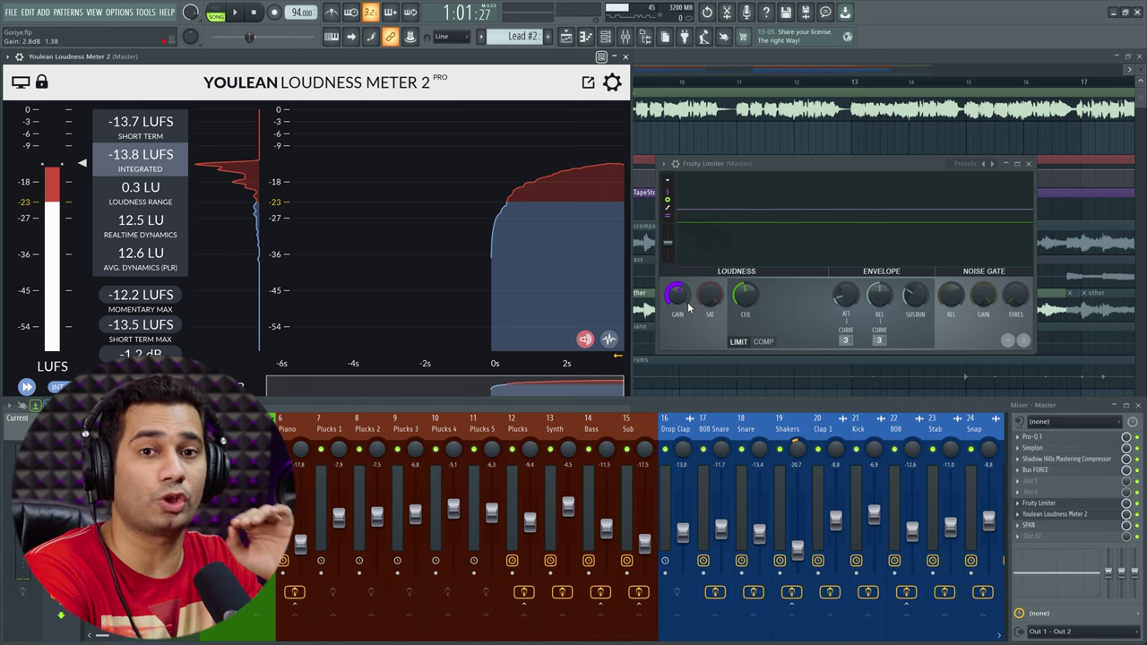
key("space")
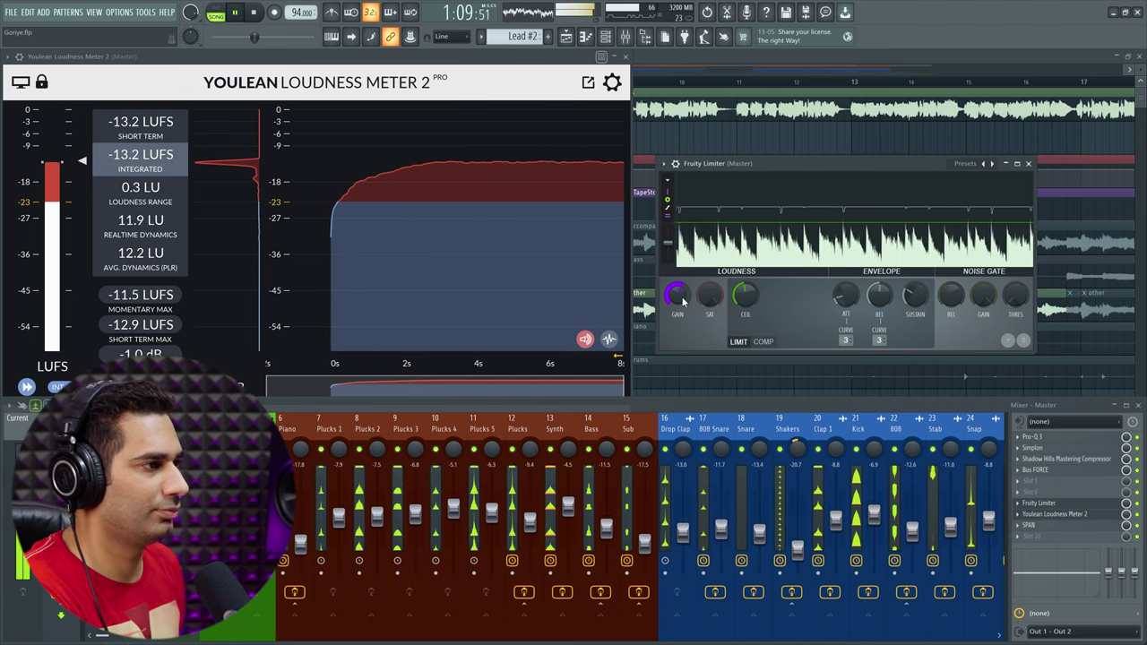
key("space")
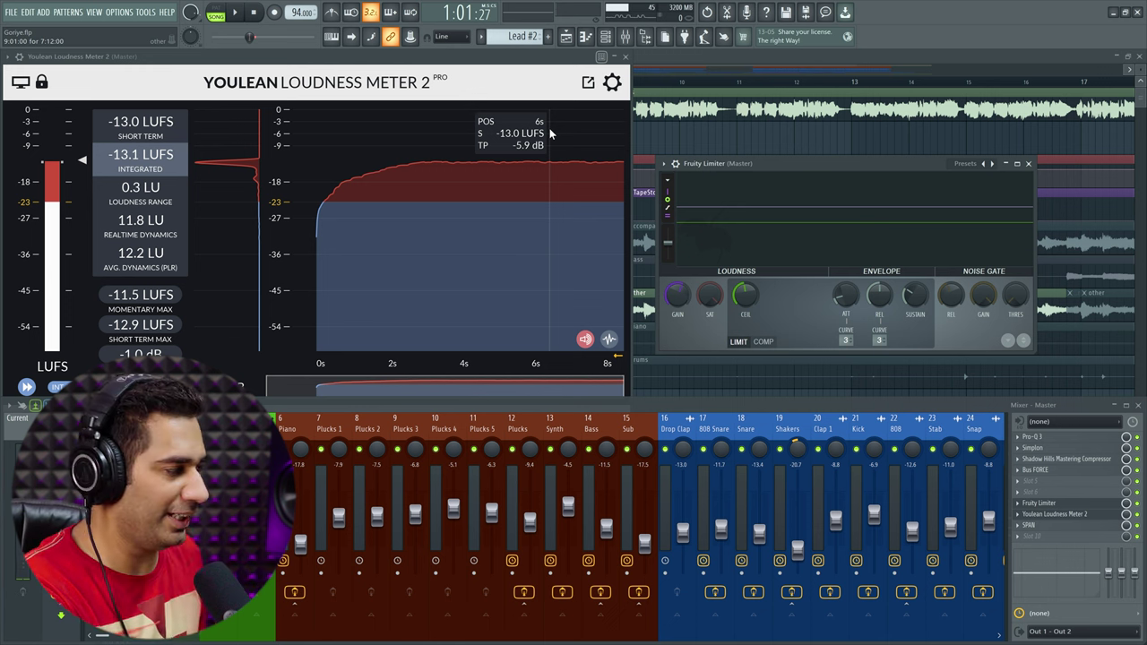
- Readjust the limiter's gain and play the song again to compare its loudness with the limiter bypassed
left_click_drag(678, 294, 677, 283)
mouse_move(397, 193)
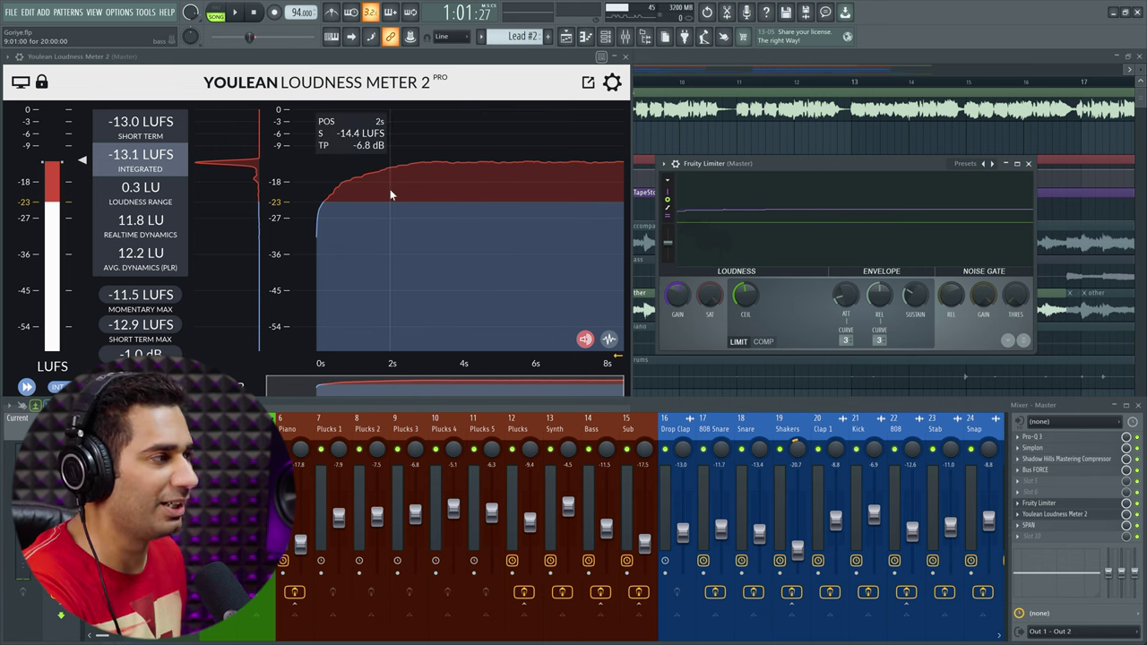
left_click(235, 15)
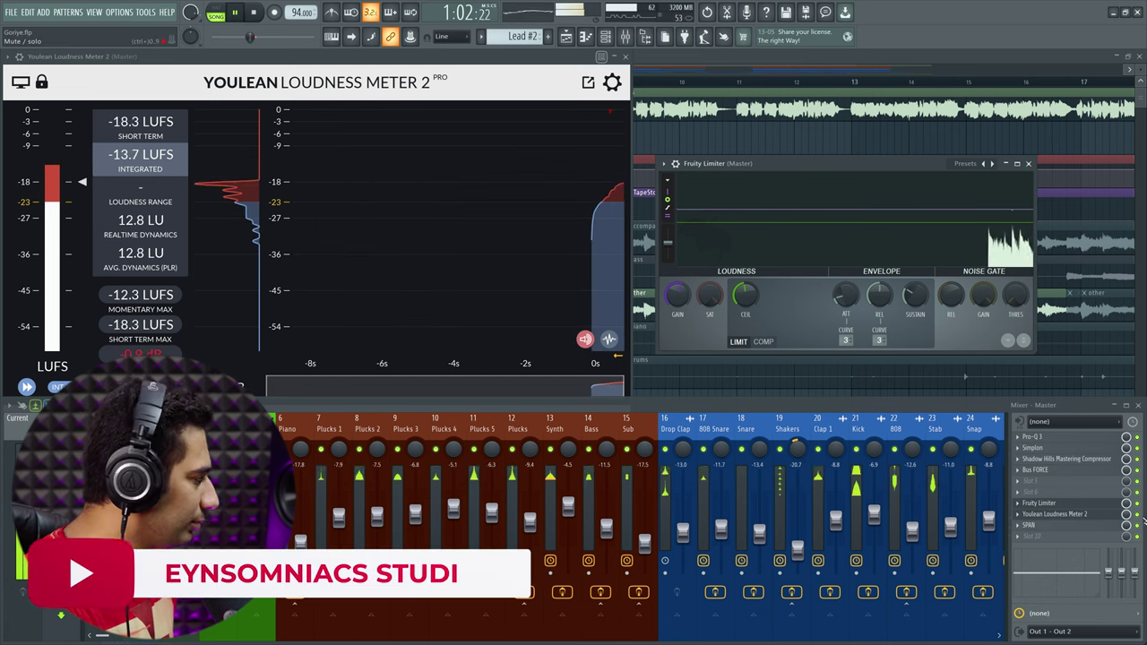